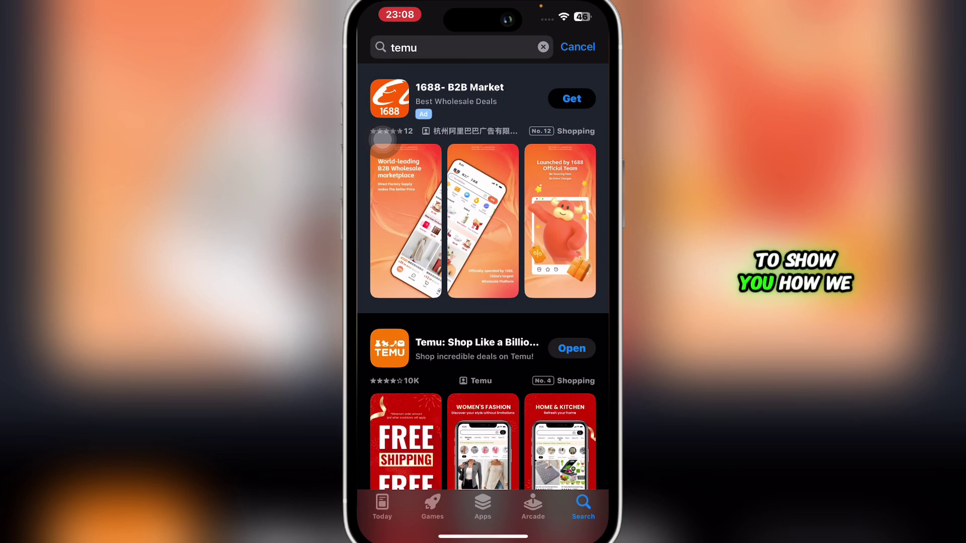
scroll(482, 302, down, 2)
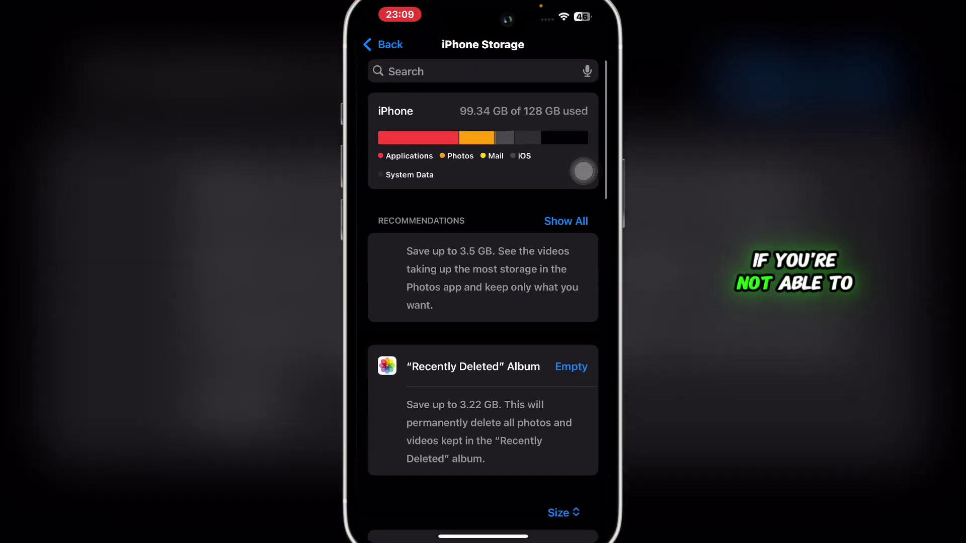
Find Temu in iPhone Storage and view its size, data and offload option.
click(476, 72)
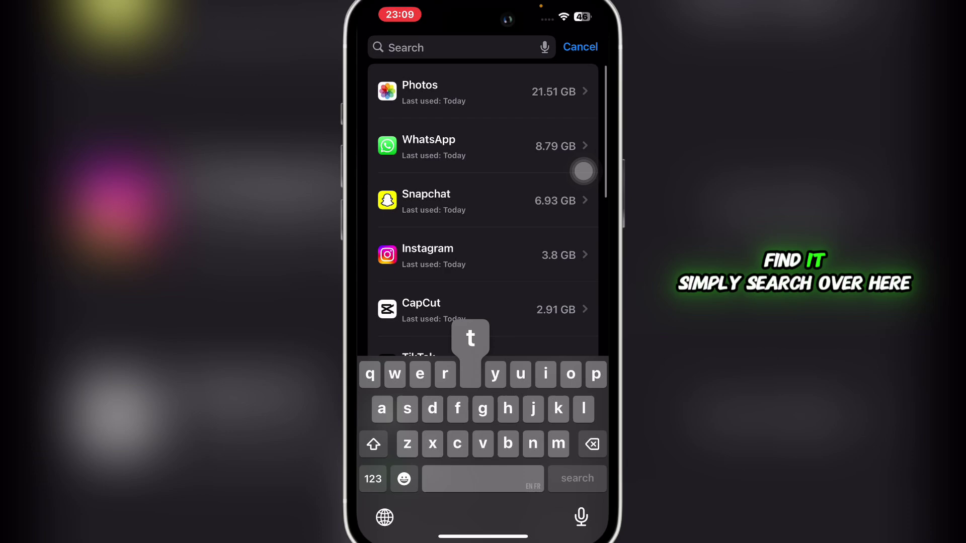
text(te)
text(mu)
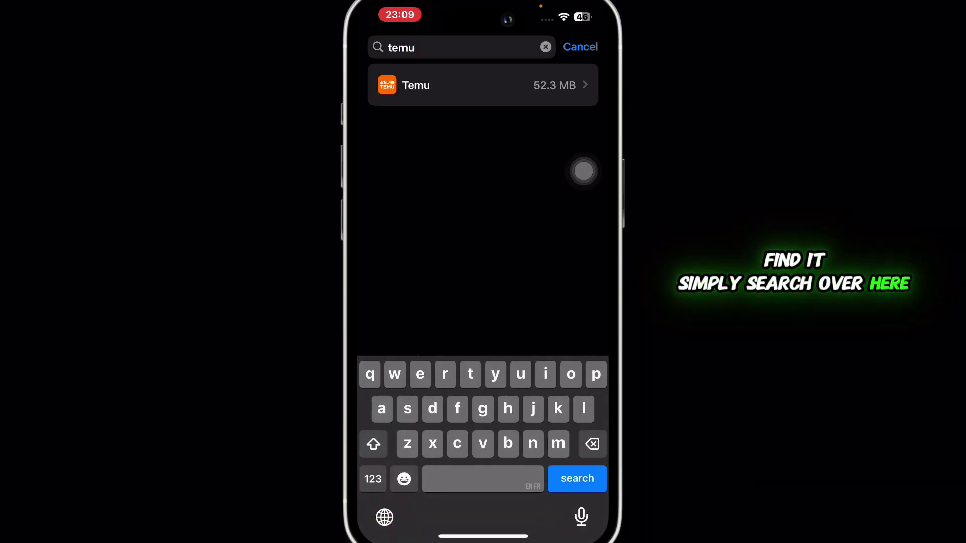
click(483, 86)
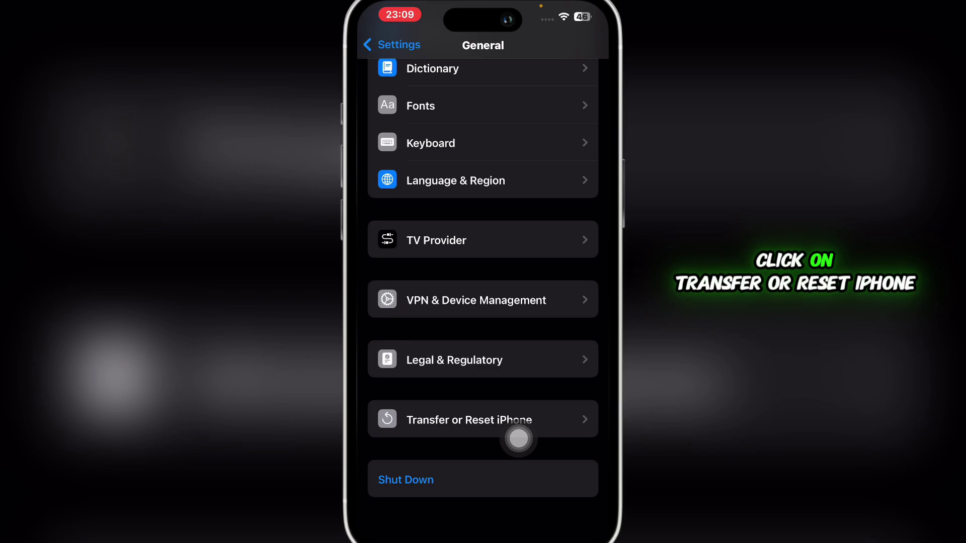
Choose Reset Network Settings under Transfer or Reset iPhone.
click(498, 420)
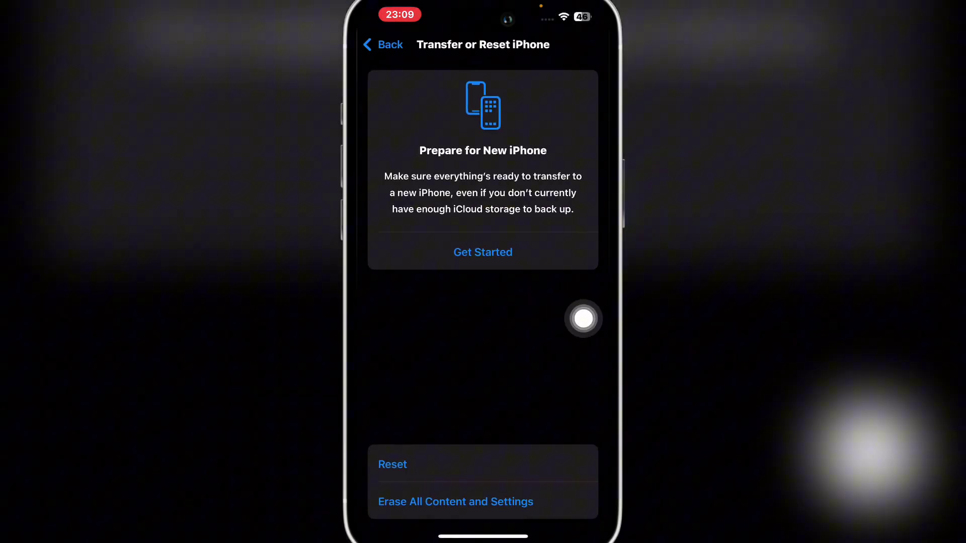
click(393, 464)
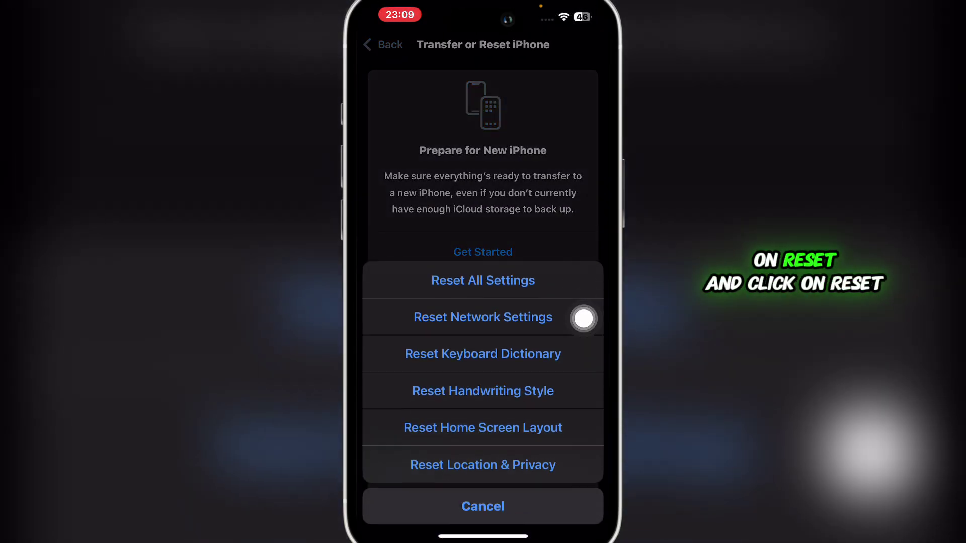
click(583, 260)
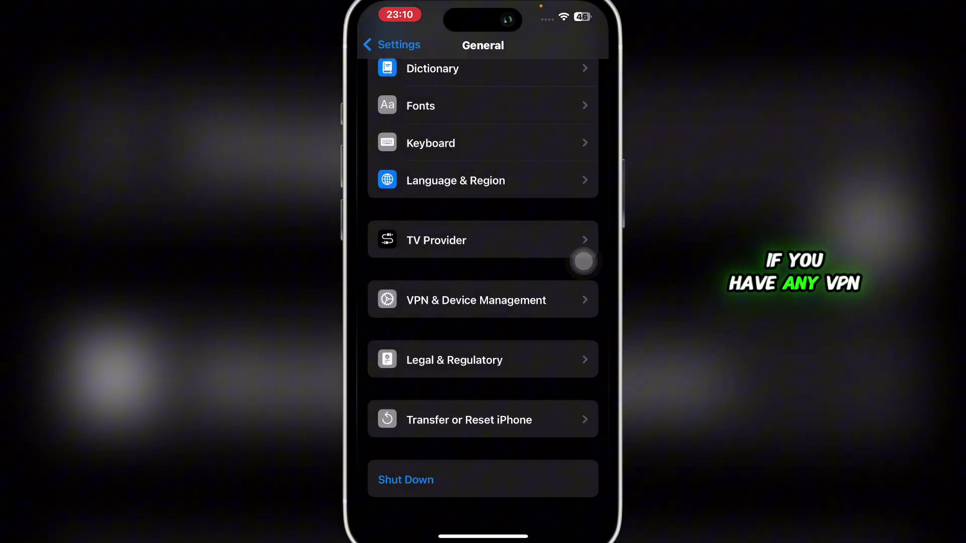
Check VPN & Device Management, where the VPN shows as connected.
click(584, 294)
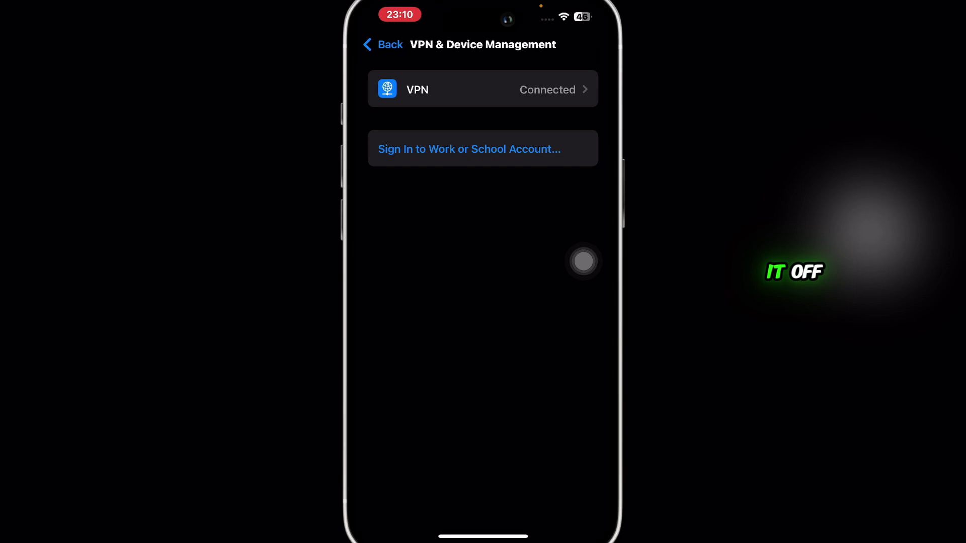